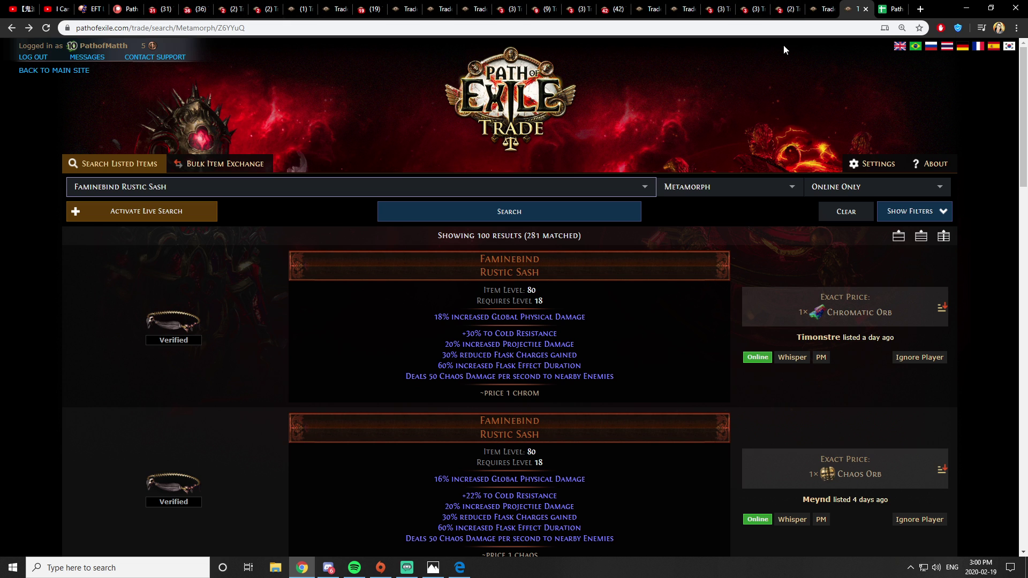
Search the Metamorph trade listings for Bones of Ullr Silk Slippers.
left_click(486, 116)
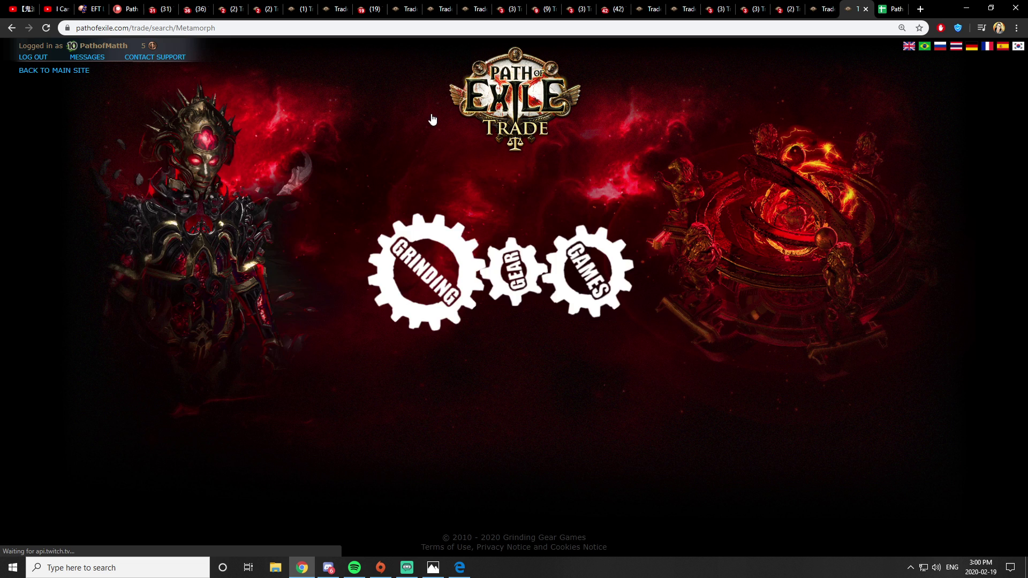
left_click(288, 184)
type("lk")
left_click(159, 260)
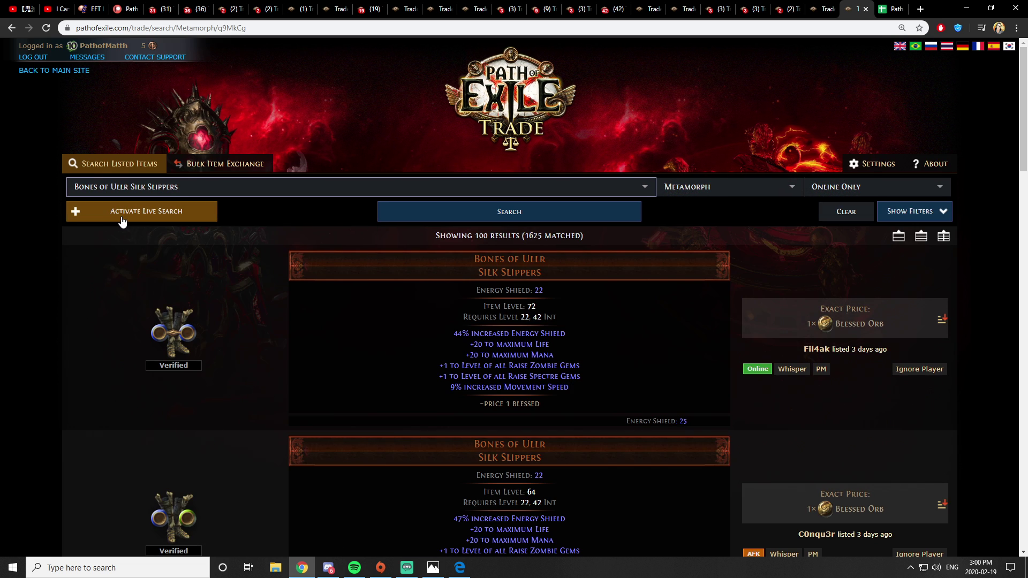
Try live search for the slippers, then turn it off and run a normal search.
left_click(114, 220)
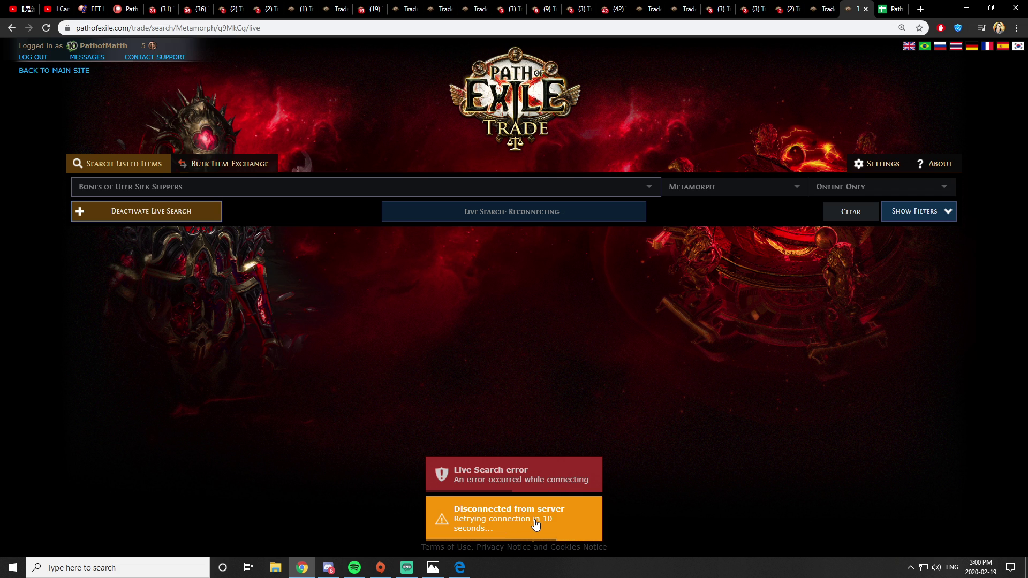
left_click(209, 213)
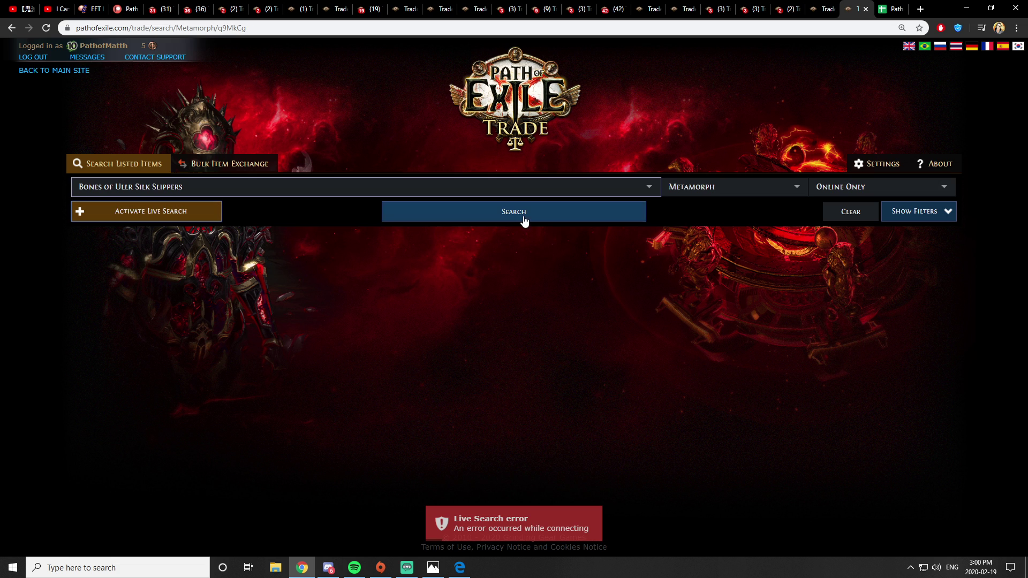
left_click(524, 221)
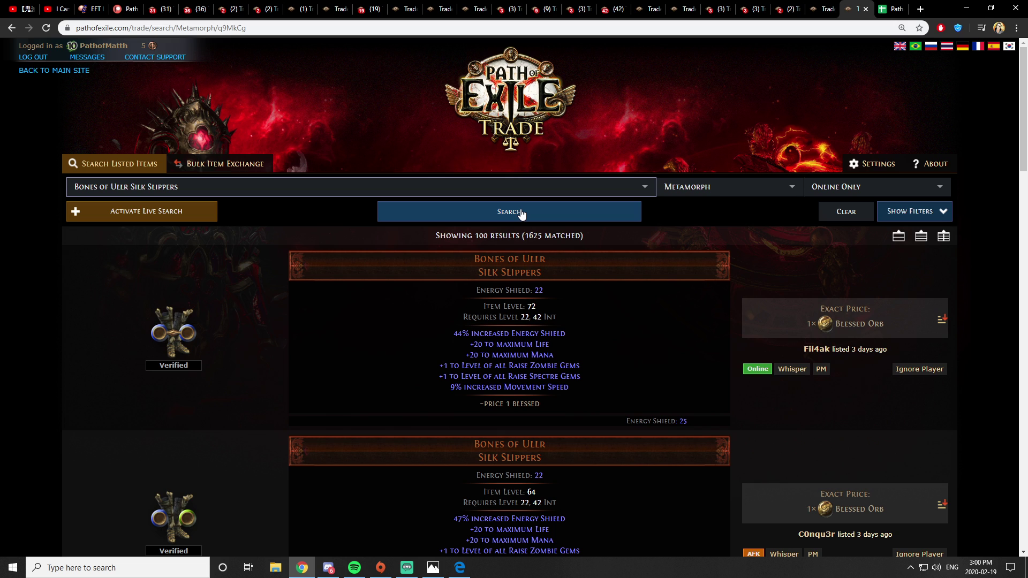
left_click(1016, 28)
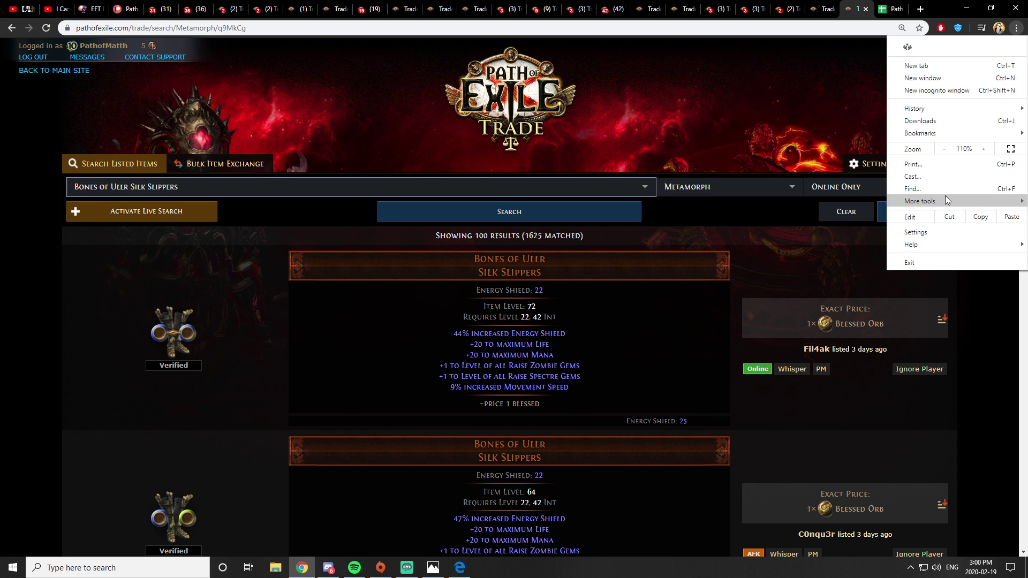
mouse_move(945, 200)
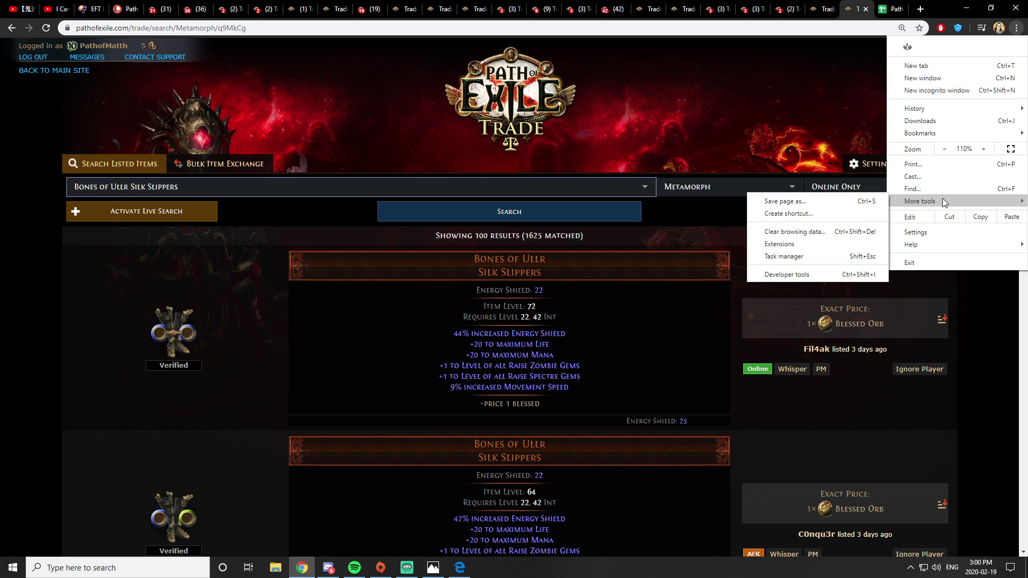
left_click(788, 275)
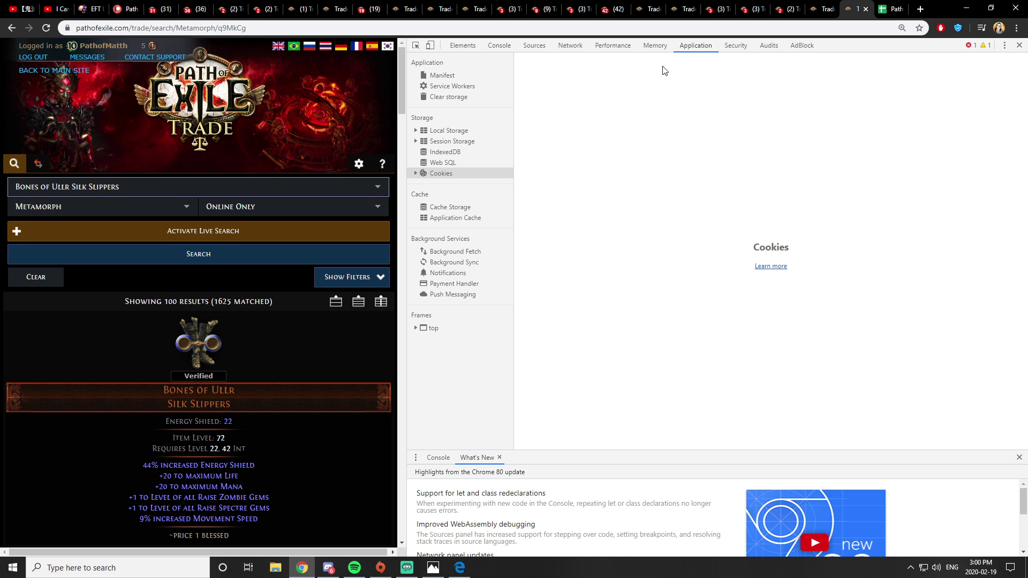
left_click(415, 173)
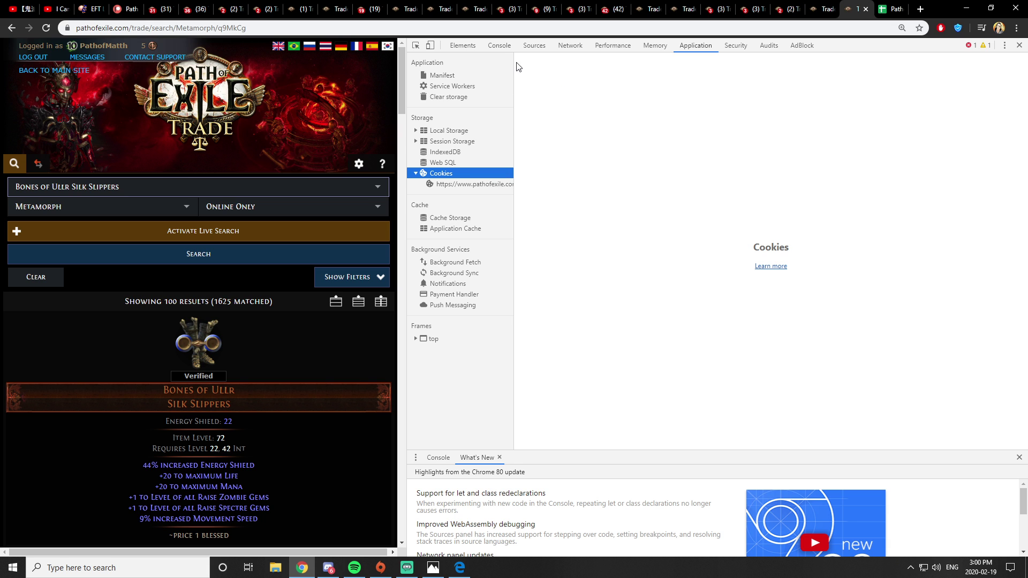
left_click(1019, 45)
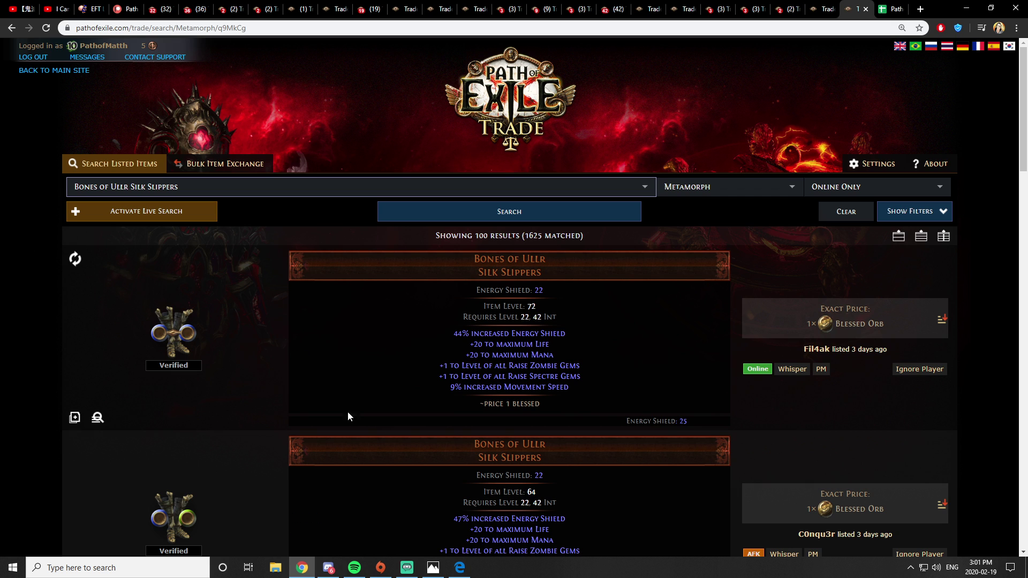
In the second browser window, search for the Astral Projector Topaz Ring.
left_click(461, 569)
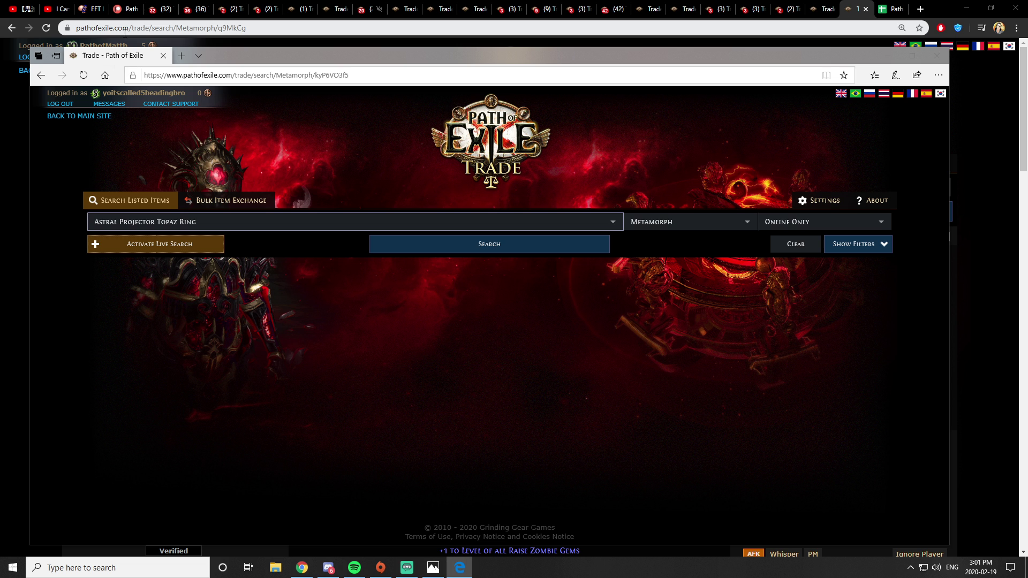
left_click(461, 569)
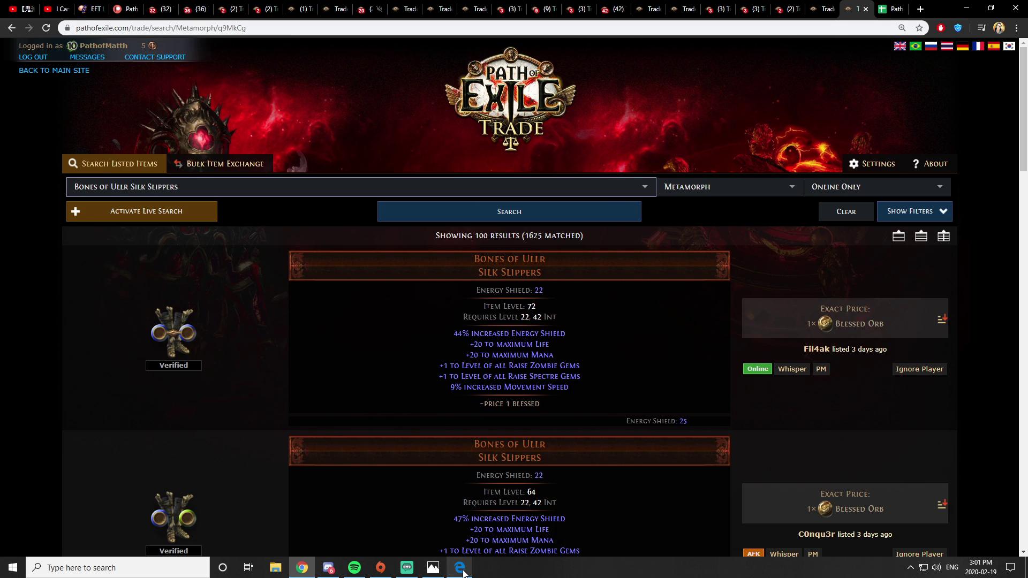
left_click(461, 570)
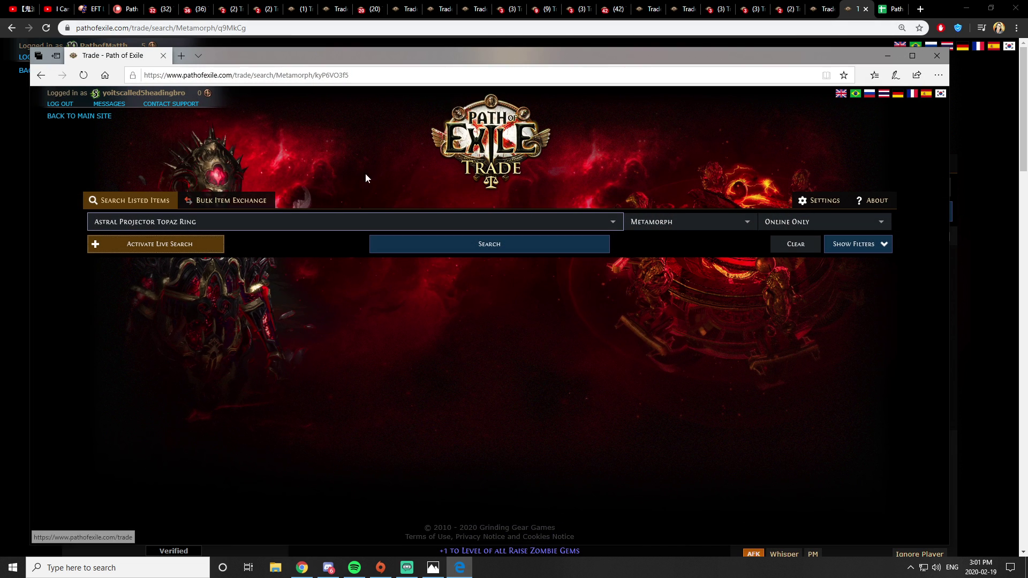
left_click(415, 247)
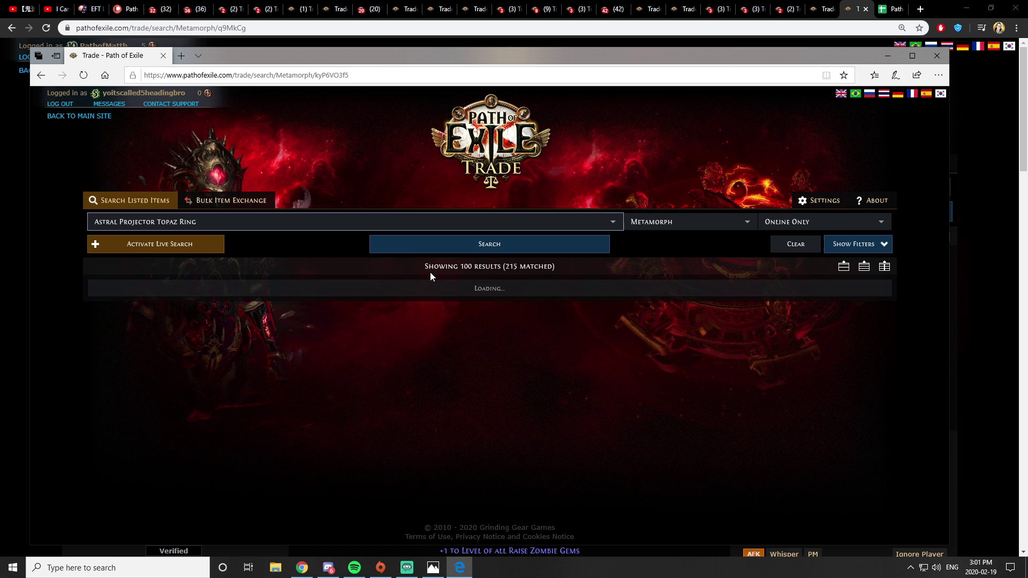
left_click_drag(242, 59, 246, 38)
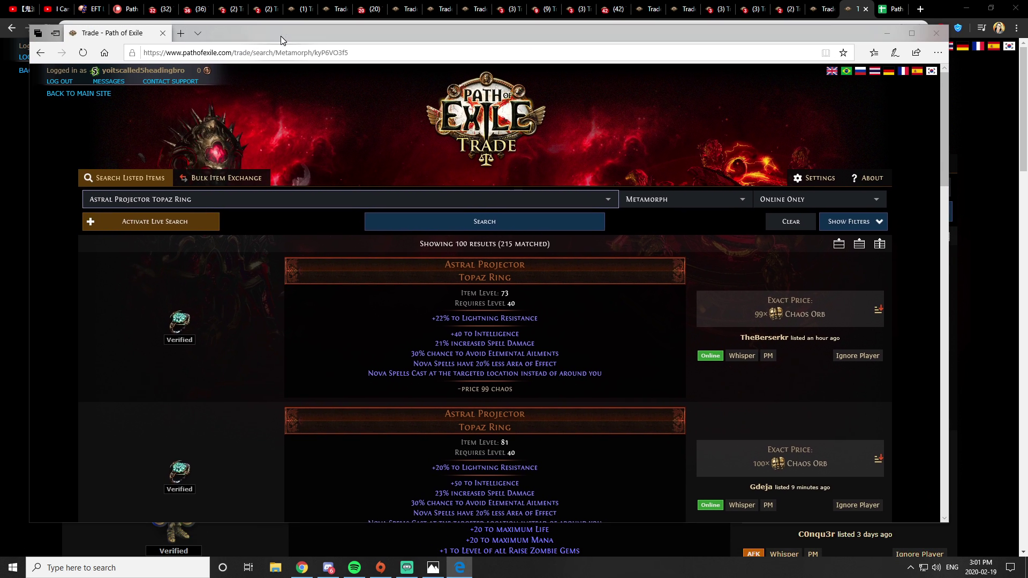
Try live search for the ring, stop it after the disconnect, and close that window.
left_click(208, 226)
left_click(735, 509)
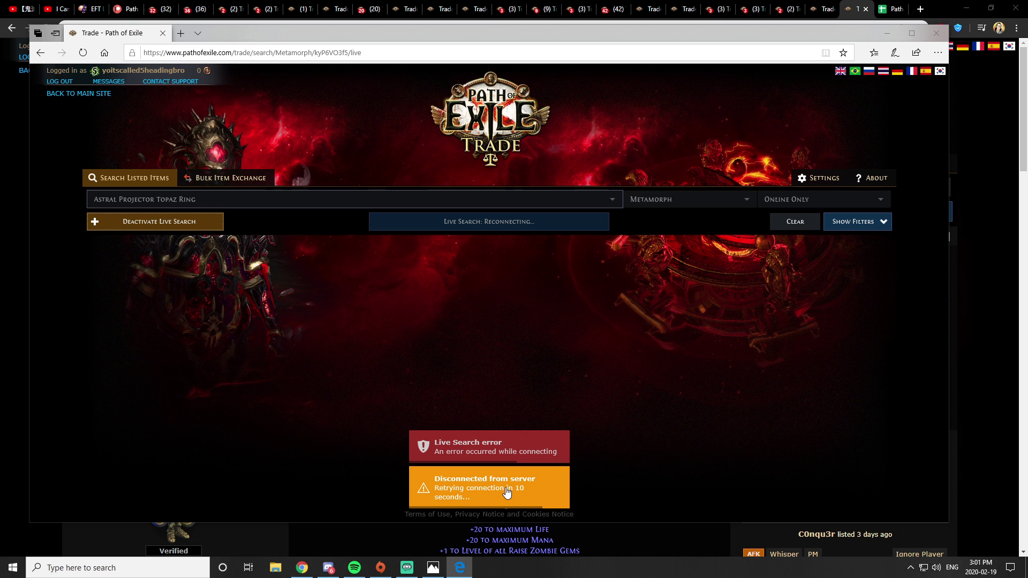
left_click(169, 222)
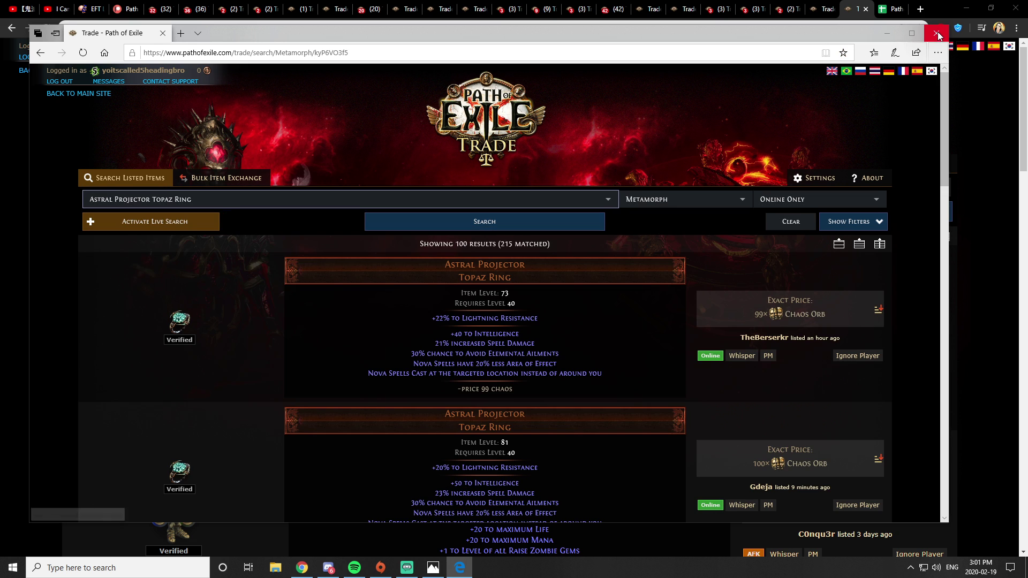
left_click(936, 33)
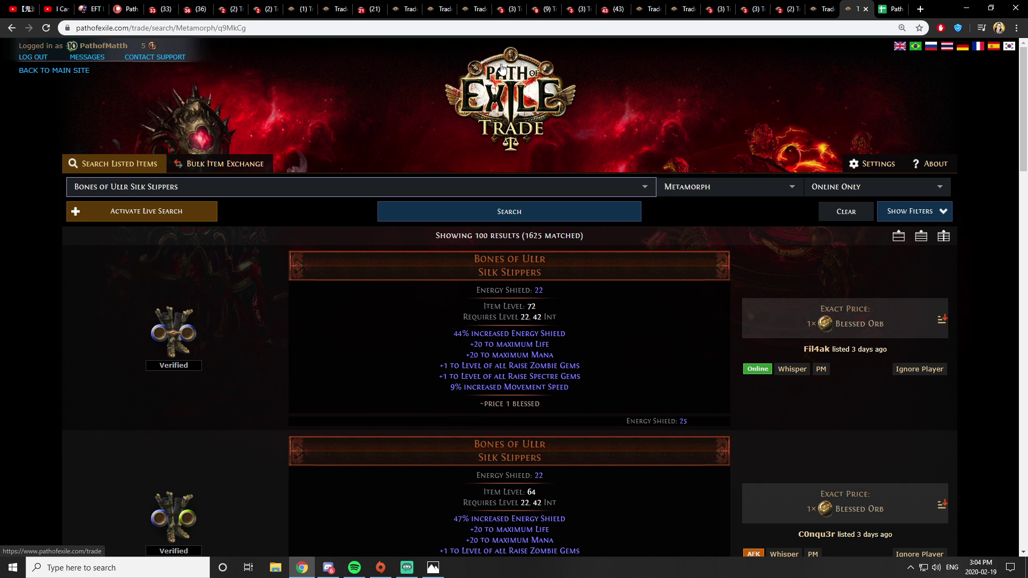
Open a blank Metamorph search, visit poe.trade, then return to the official slipper results.
left_click(496, 107)
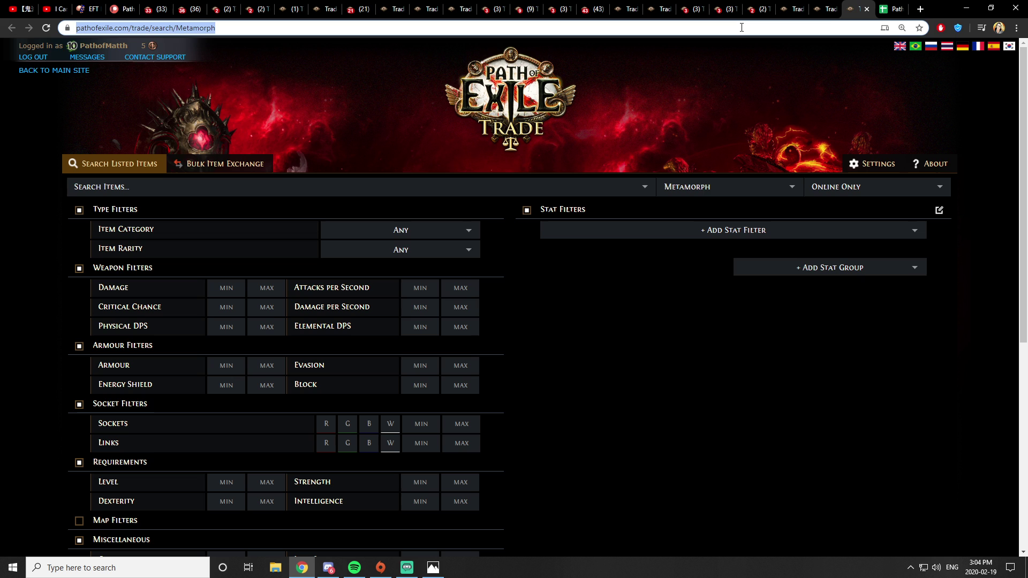
left_click(742, 28)
type("poe.tra")
key("Return")
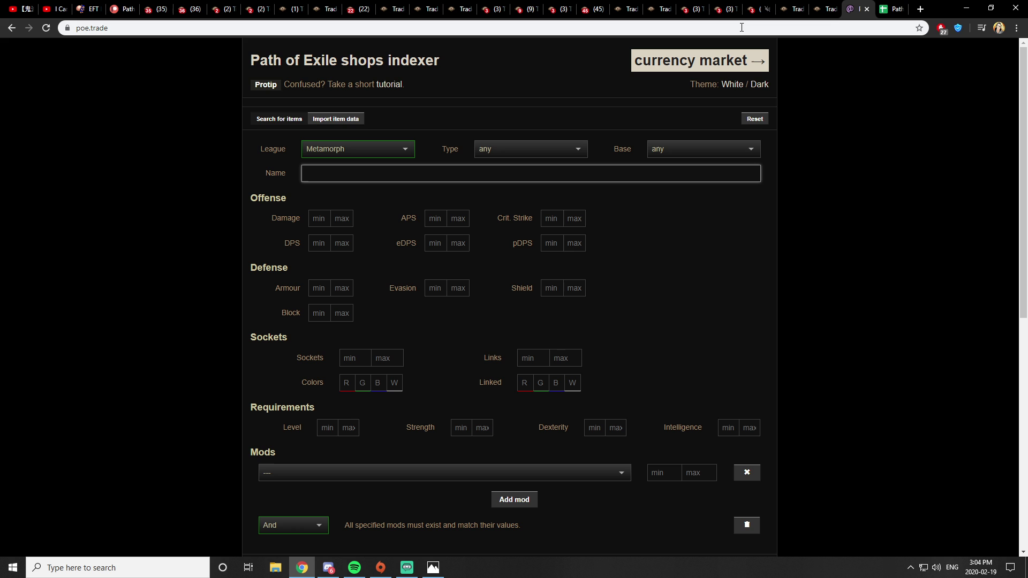
left_click(823, 8)
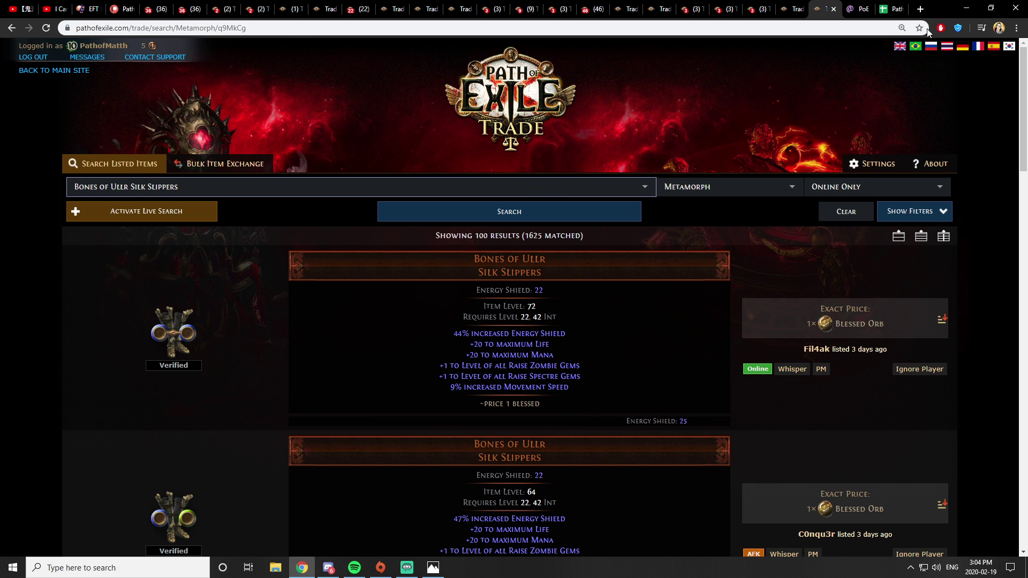
Switch to the poe.trade tab with its blank Metamorph item search form.
key("ctrl+Tab")
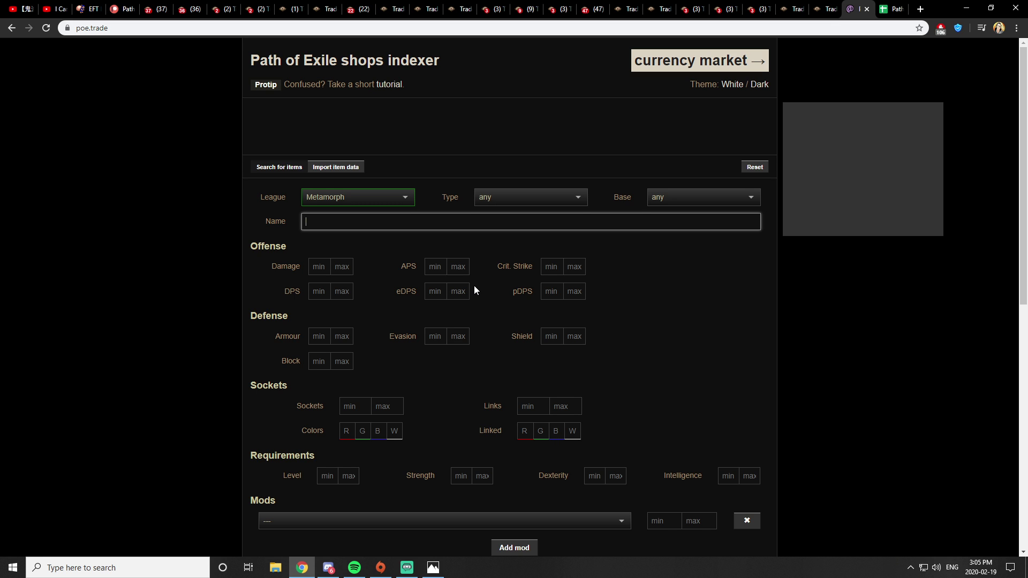
Close the poe.trade tab and return to the official Bones of Ullr Silk Slippers results.
left_click(823, 9)
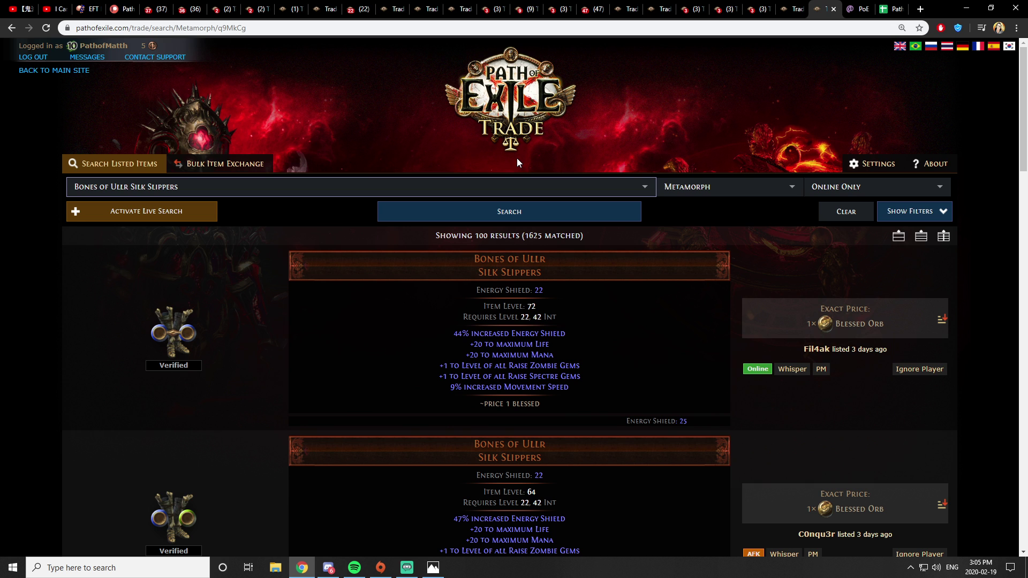
left_click(860, 9)
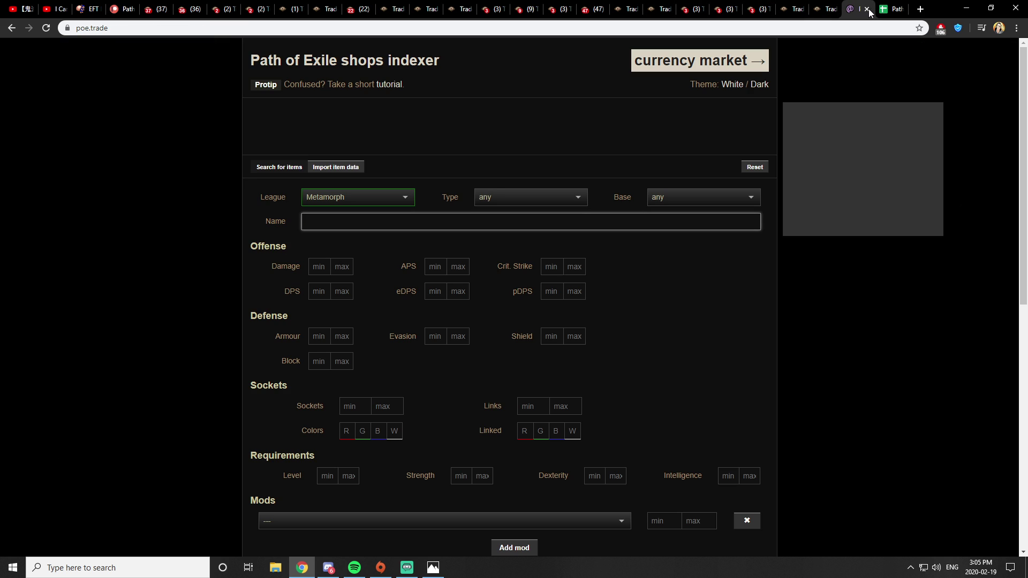
left_click(867, 9)
left_click(828, 11)
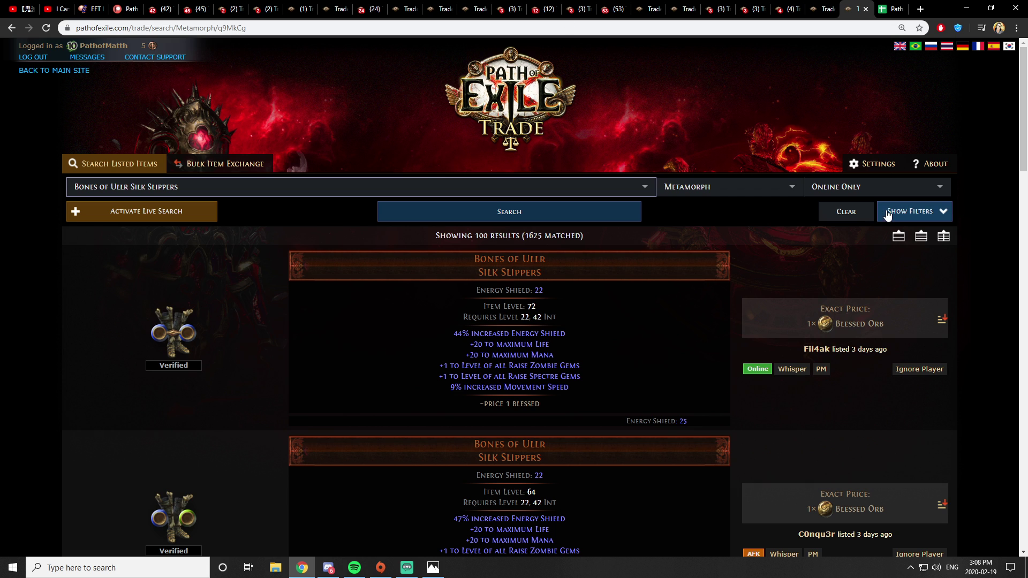
Show all search filters for the slippers and list the available stat group types.
left_click(910, 211)
scroll(611, 74, "down", 3)
scroll(696, 107, "up", 1)
left_click(783, 161)
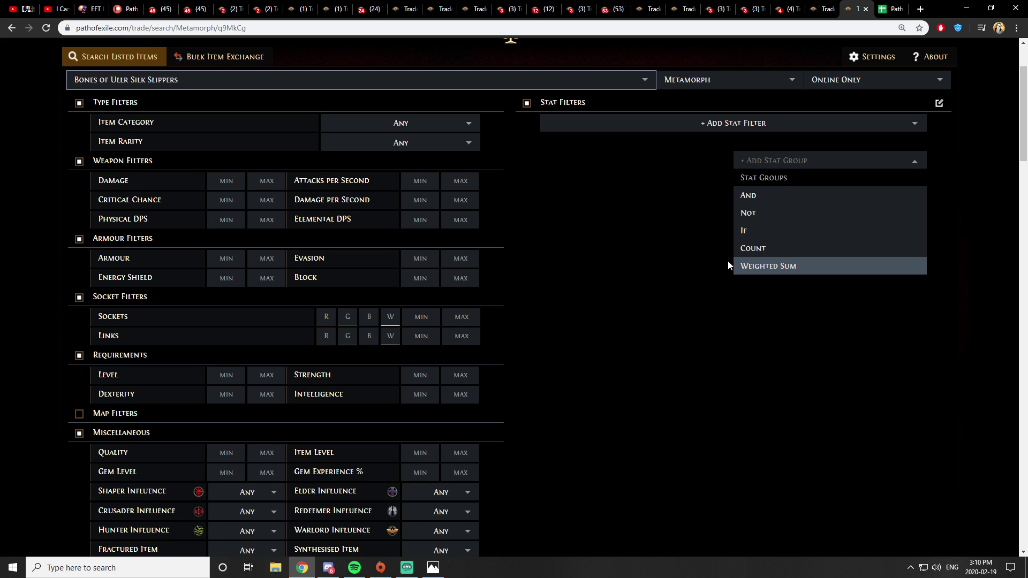
Close the stat group list, scroll through the filters, and reopen the And/Not/If/Count/Weighted Sum choices.
left_click(701, 219)
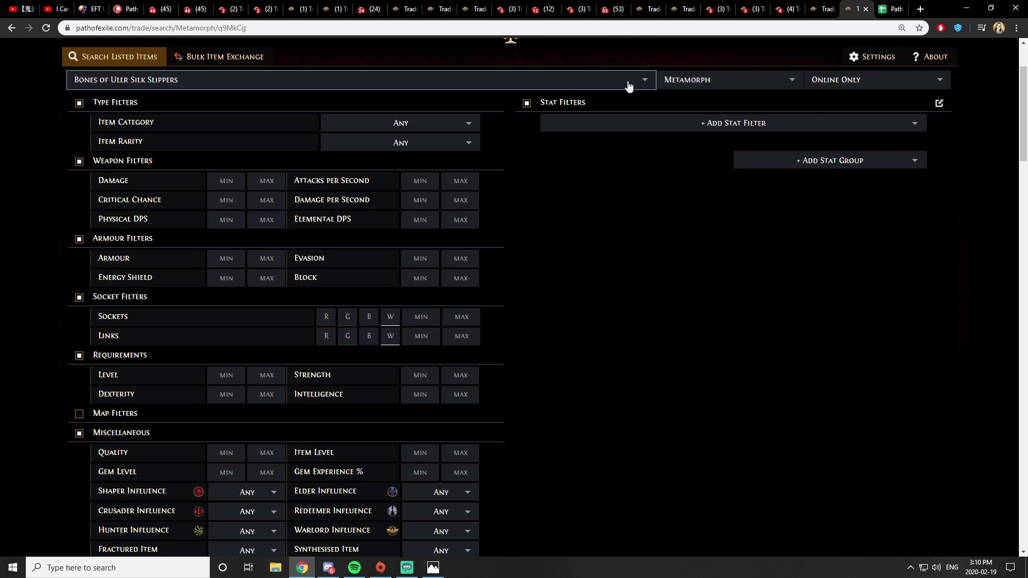
scroll(622, 233, "down", 4)
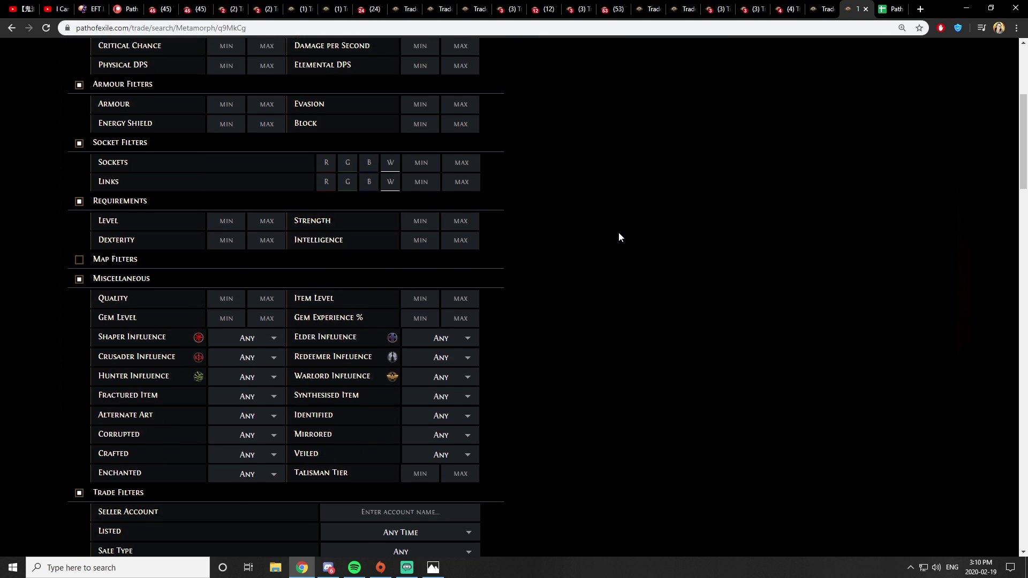
scroll(618, 234, "up", 6)
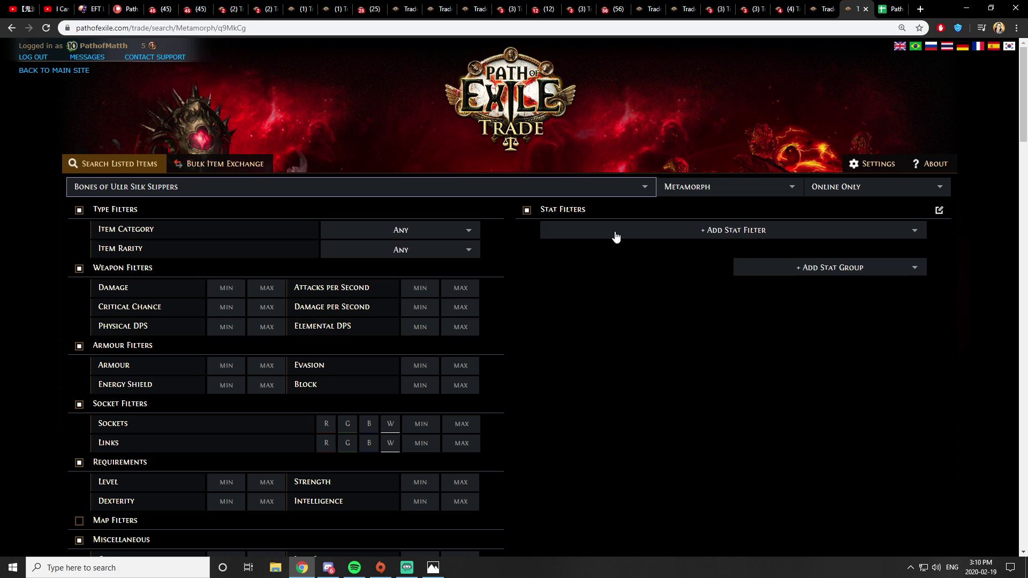
left_click(760, 267)
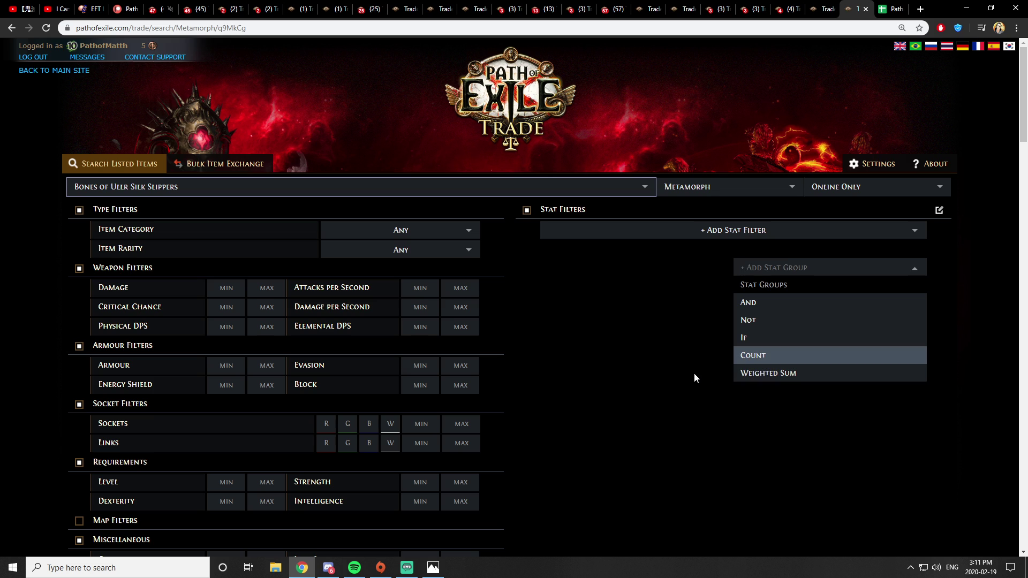
Close the + Add Stat Group dropdown, leaving the filter form without stat filters.
left_click(660, 353)
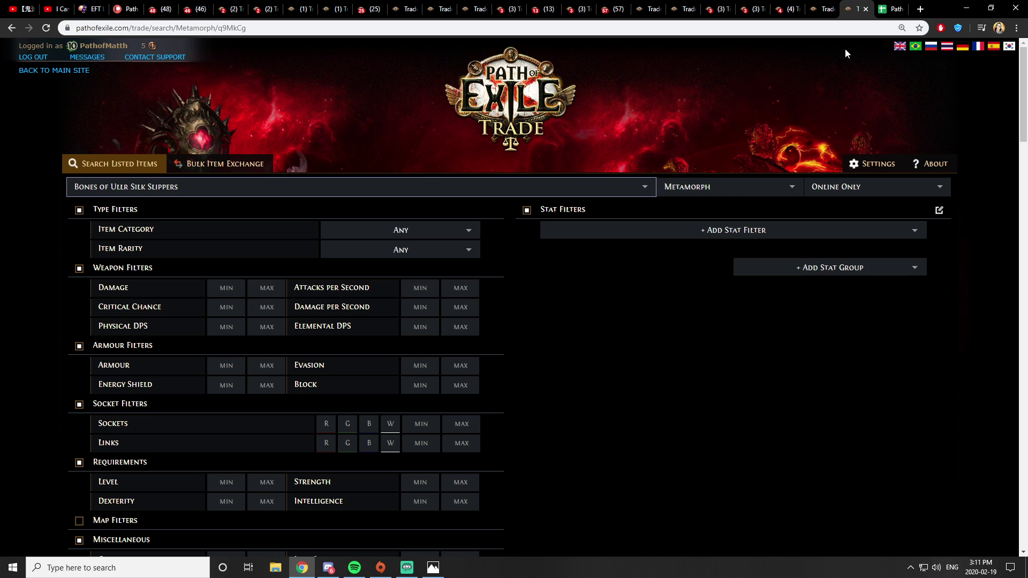
Switch to the trading database spreadsheet showing its TABLE OF CONTENT sheet.
key("ctrl+Tab")
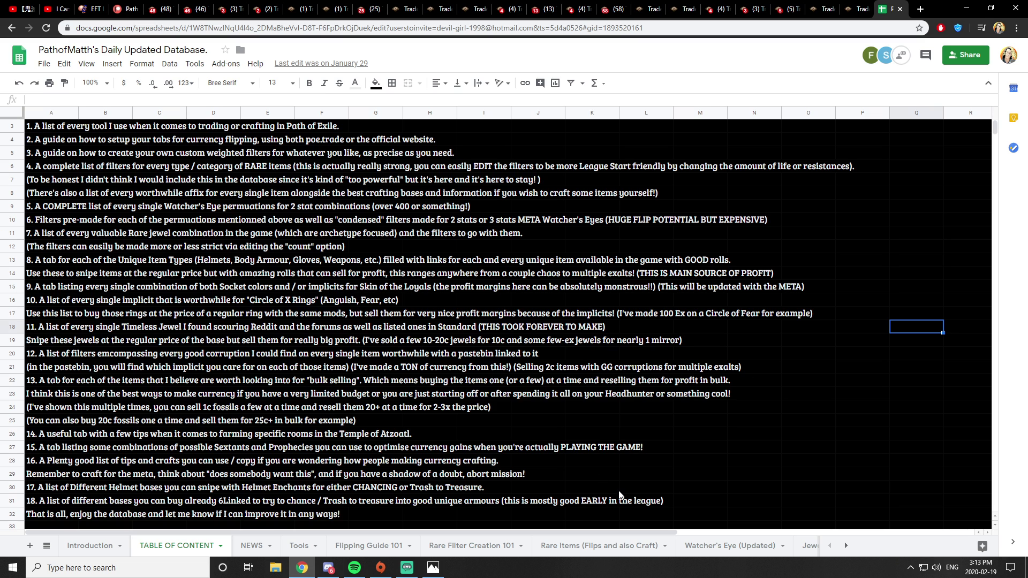
Show the Patreon.png supporter thanks image in Windows Photos.
left_click(433, 568)
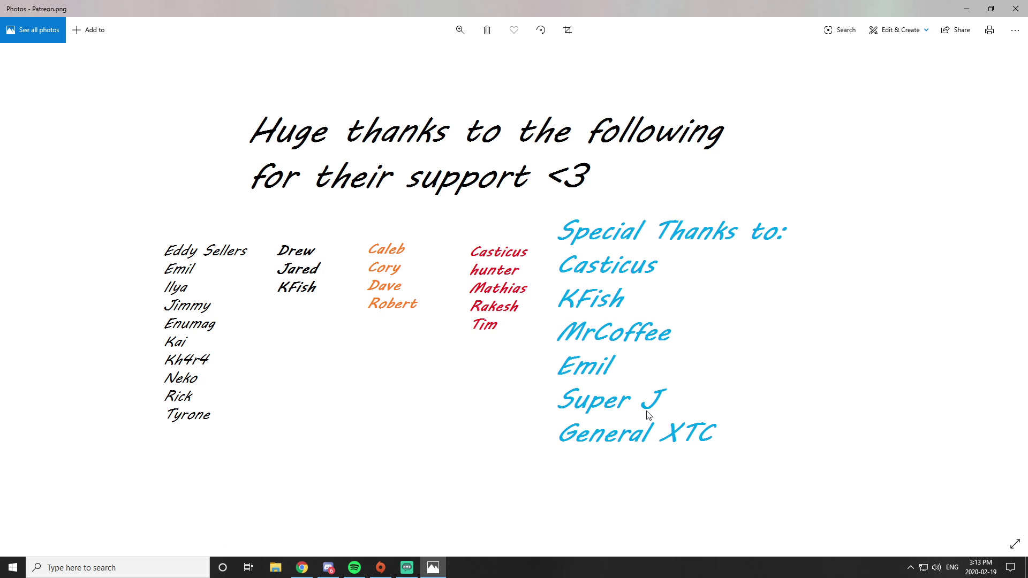